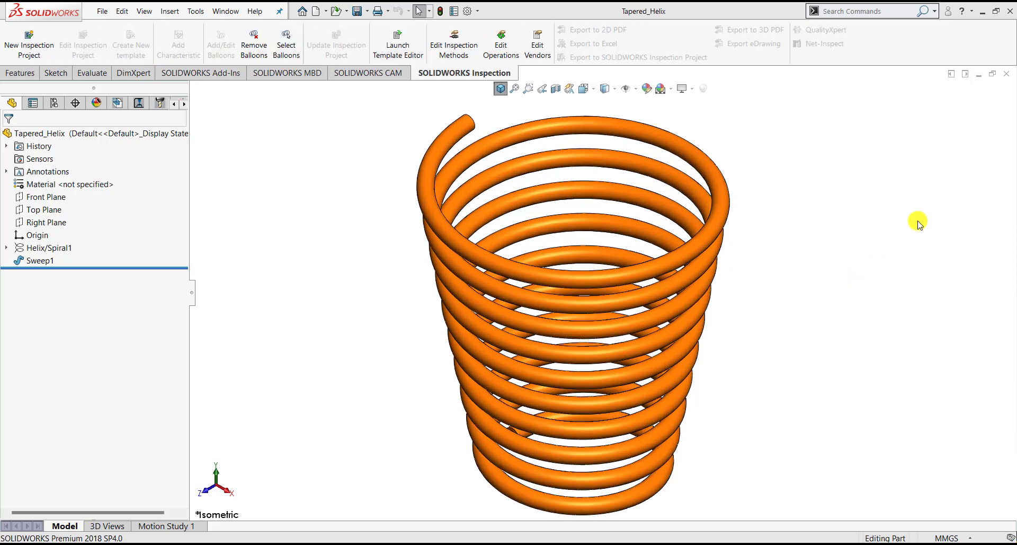
- Close the Tapered_Helix part and create a new part document
{"action": "left_click", "coordinate": [1007, 75]}
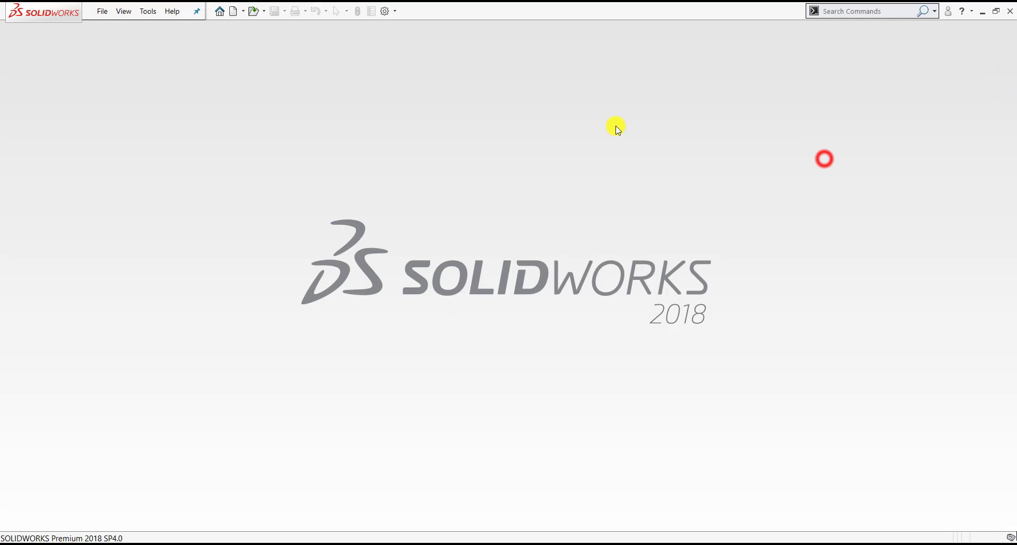
{"action": "left_click", "coordinate": [233, 11]}
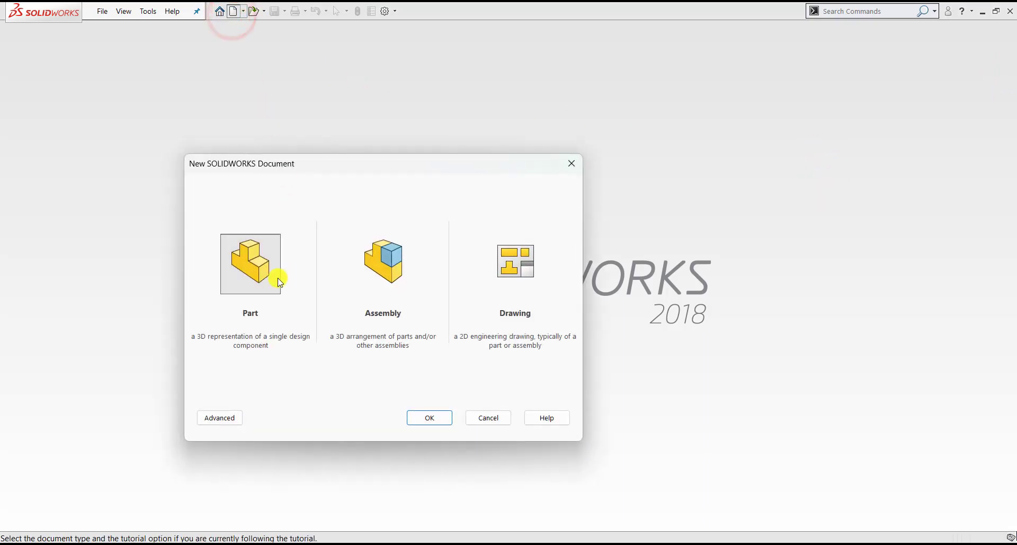
{"action": "left_click", "coordinate": [277, 277]}
{"action": "left_click", "coordinate": [424, 422]}
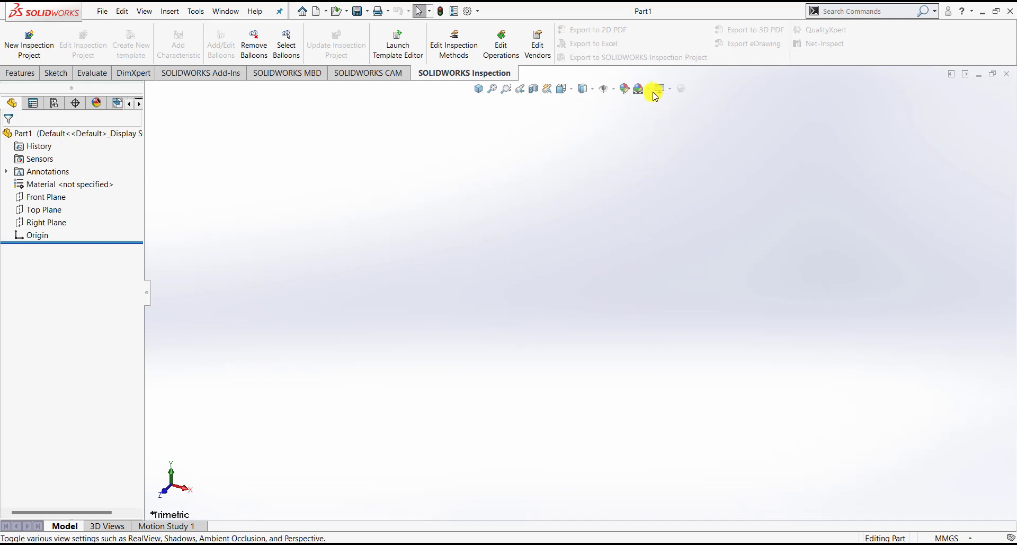
- Set the scene of the new part to Plain White
{"action": "left_click", "coordinate": [649, 89]}
{"action": "left_click", "coordinate": [650, 117]}
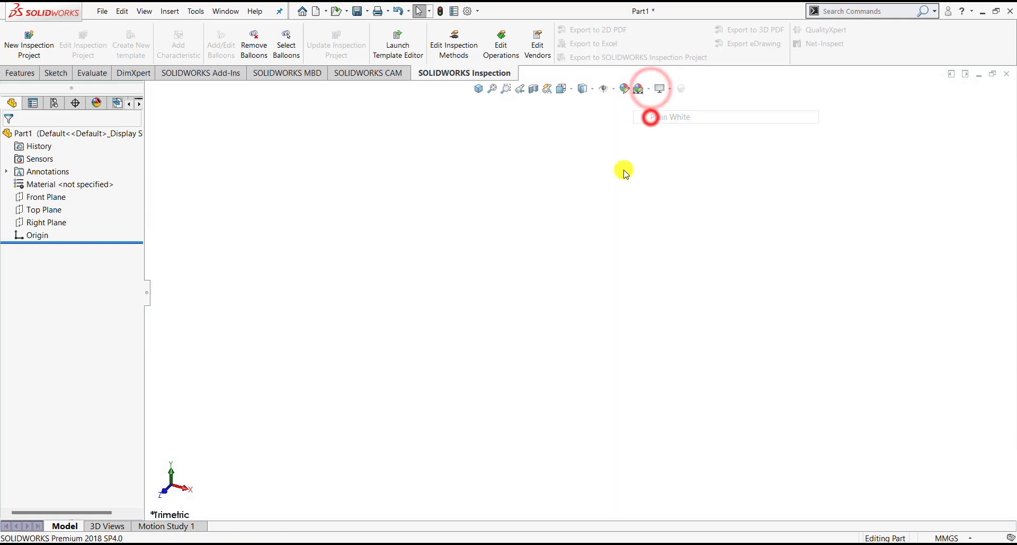
{"action": "left_click", "coordinate": [582, 258]}
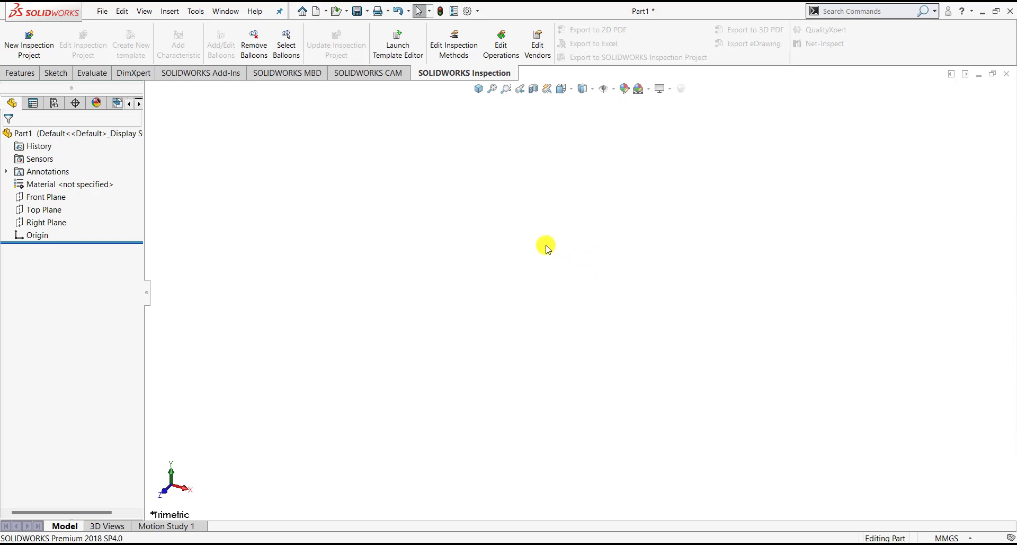
- Start a Helix/Spiral curve and open its circle sketch on the Top Plane
{"action": "left_click", "coordinate": [169, 11]}
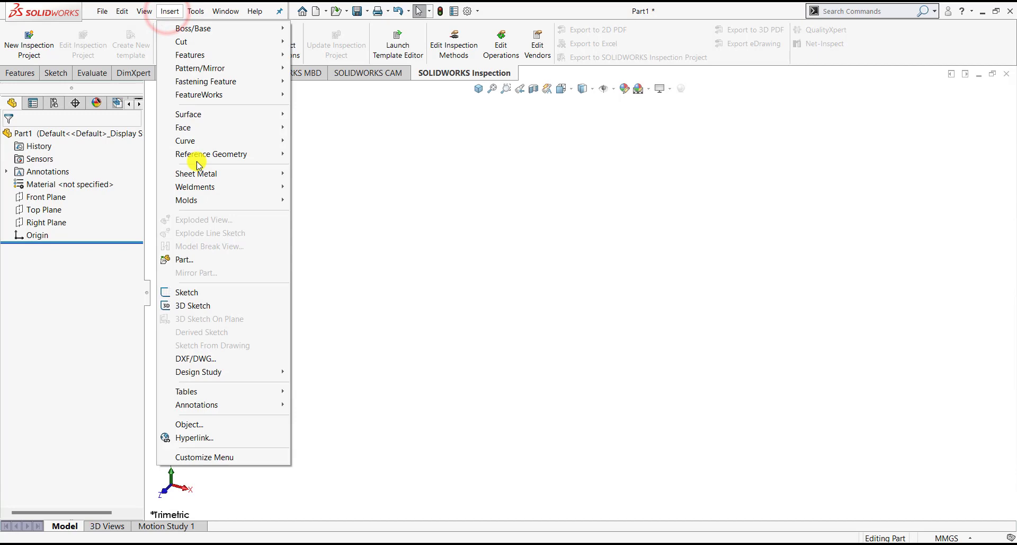
{"action": "left_click", "coordinate": [191, 140]}
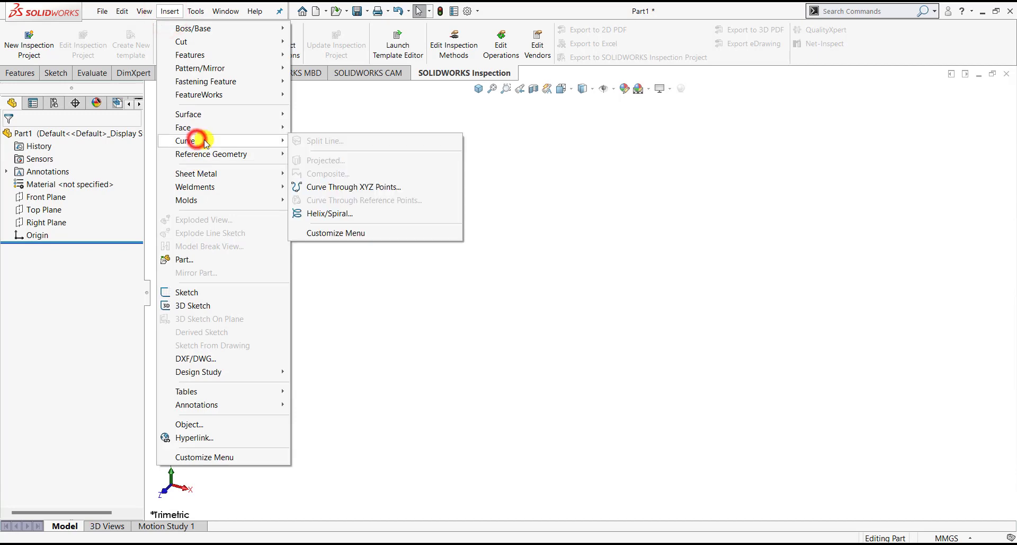
{"action": "left_click", "coordinate": [339, 214]}
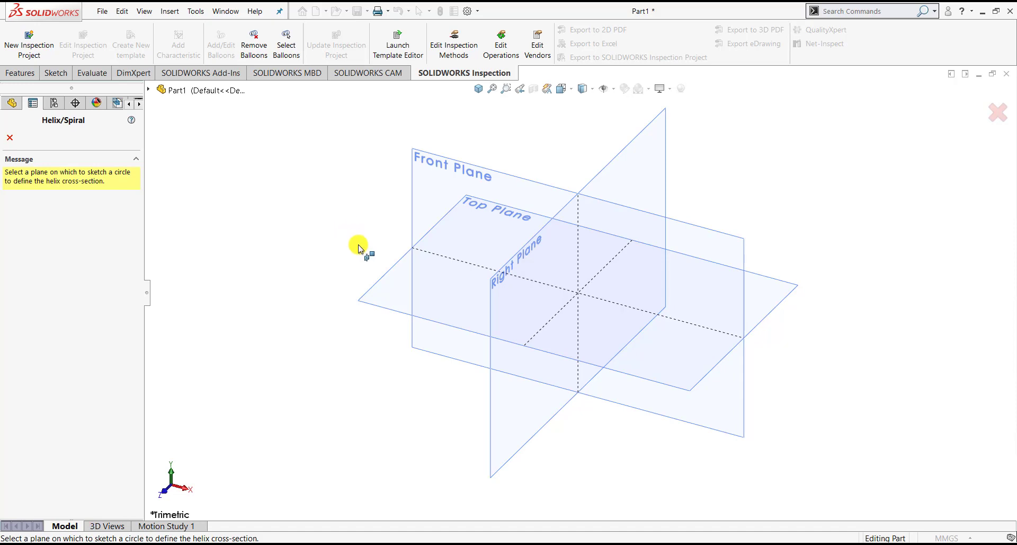
{"action": "left_click", "coordinate": [386, 276]}
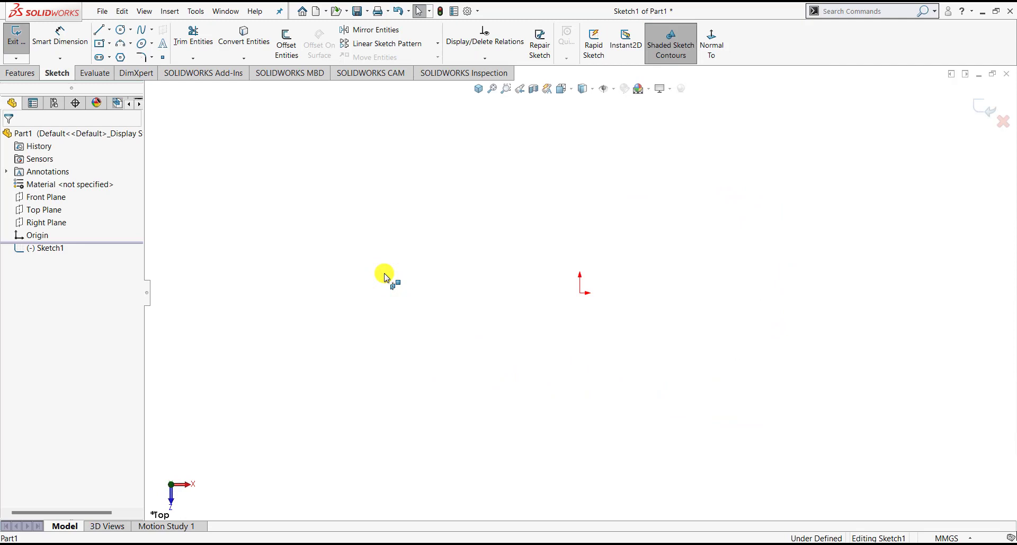
- Sketch a circle centred on the origin with a radius of 50 mm and exit the sketch
{"action": "left_click", "coordinate": [121, 31]}
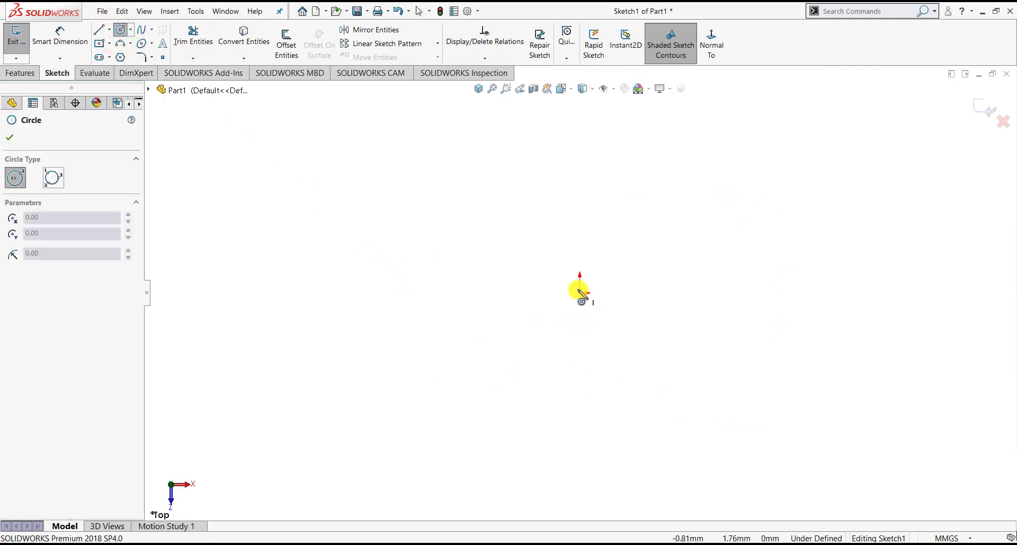
{"action": "left_click_drag", "start_coordinate": [581, 292], "coordinate": [653, 345]}
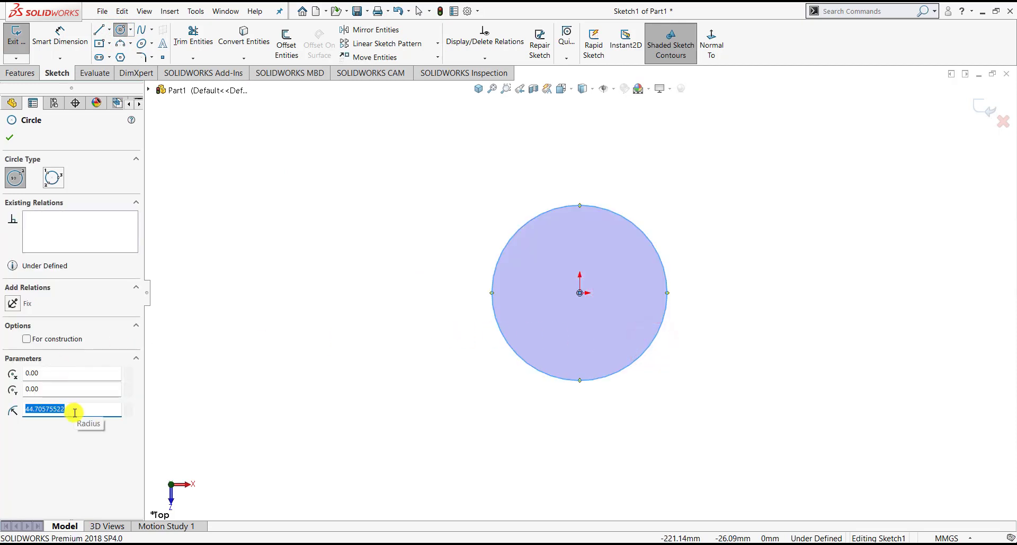
{"action": "key", "text": "Return"}
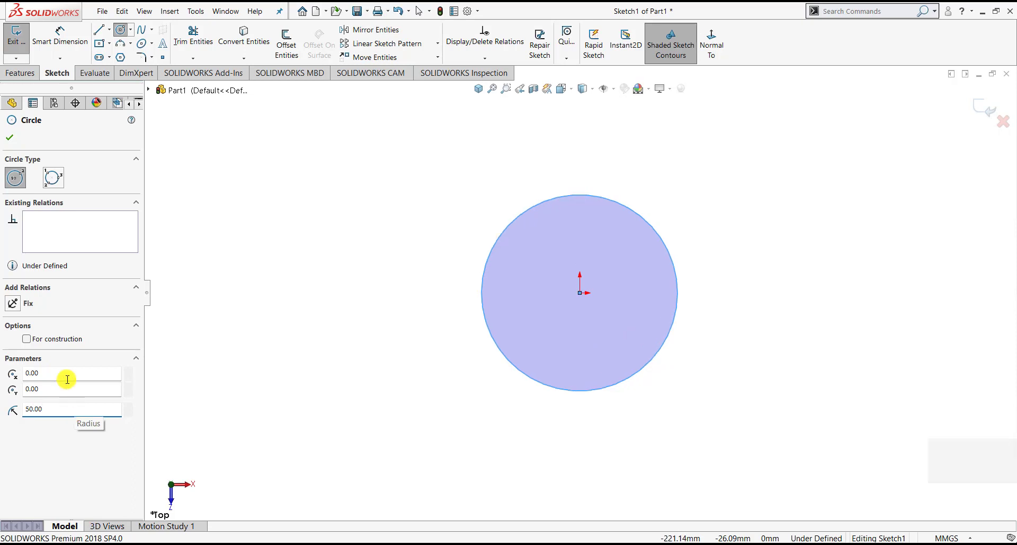
{"action": "left_click", "coordinate": [9, 137]}
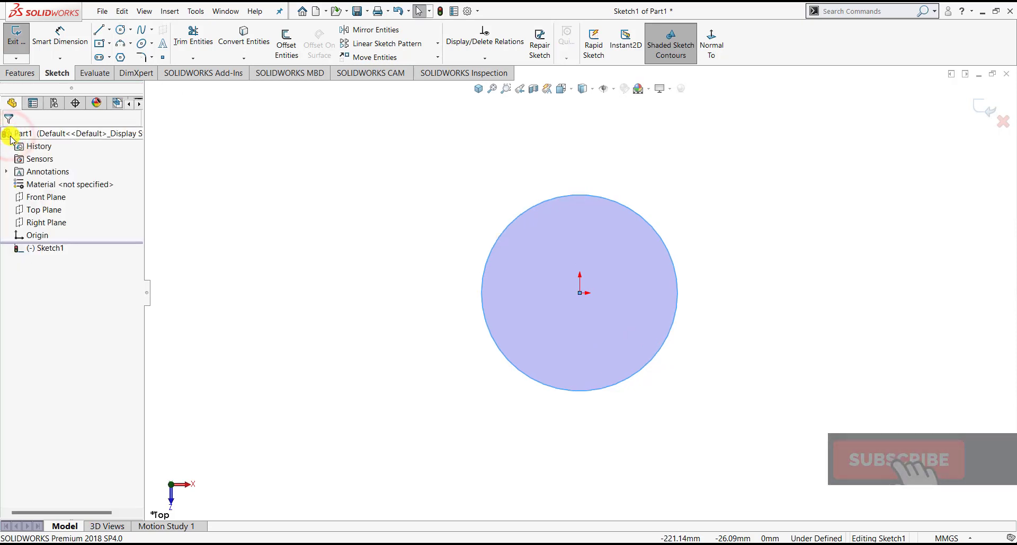
{"action": "left_click", "coordinate": [10, 47]}
- Set the helix to a constant pitch of 20 mm with 10 revolutions
{"action": "left_click", "coordinate": [477, 88]}
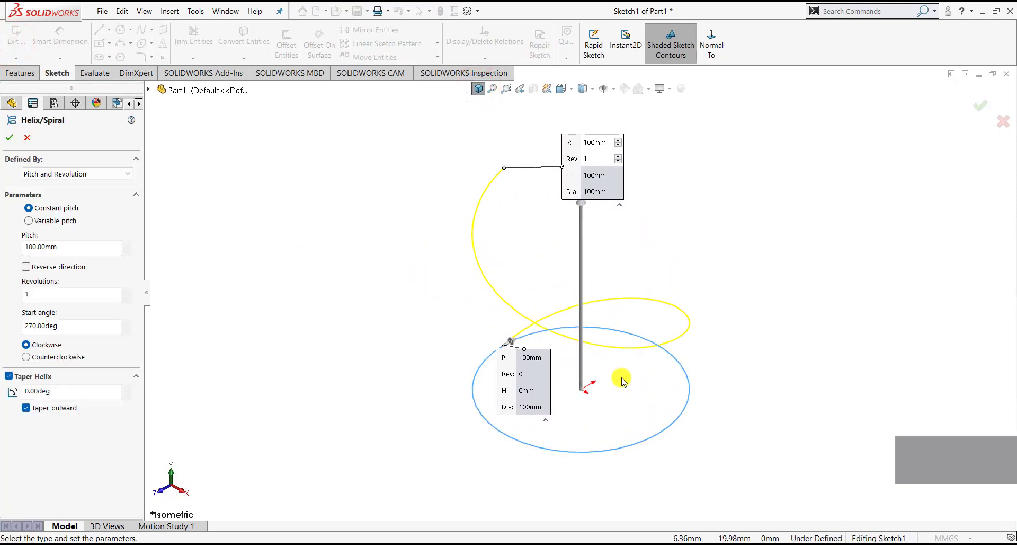
{"action": "scroll", "coordinate": [621, 389], "scroll_direction": "down", "scroll_amount": 2}
{"action": "scroll", "coordinate": [624, 403], "scroll_direction": "up", "scroll_amount": 1}
{"action": "scroll", "coordinate": [538, 221], "scroll_direction": "down", "scroll_amount": 1}
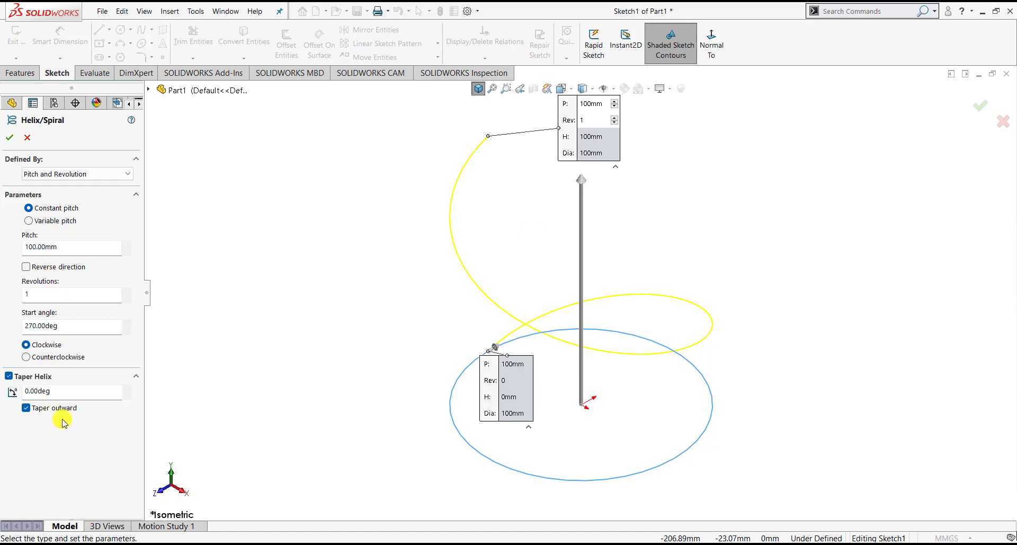
{"action": "left_click", "coordinate": [76, 248]}
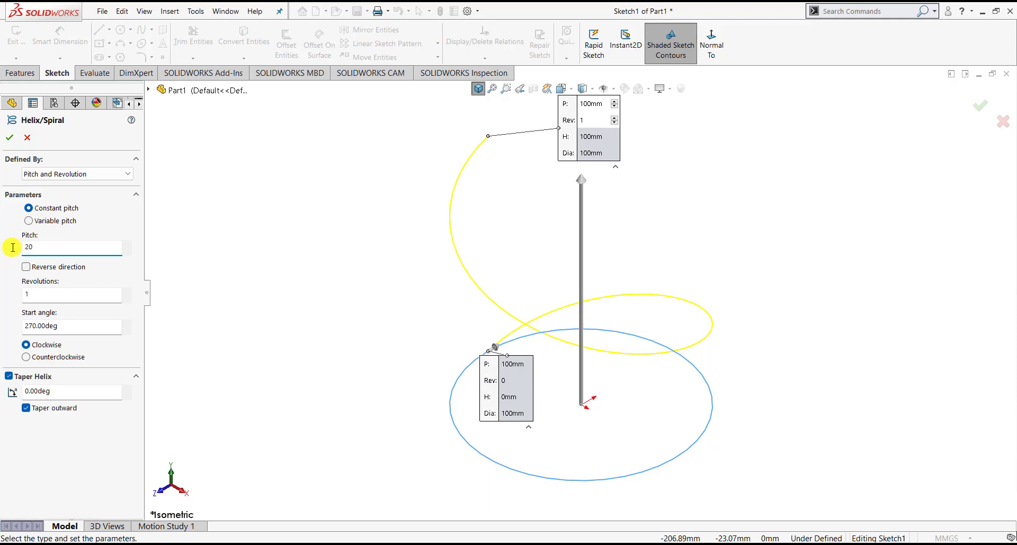
{"action": "key", "text": "Return"}
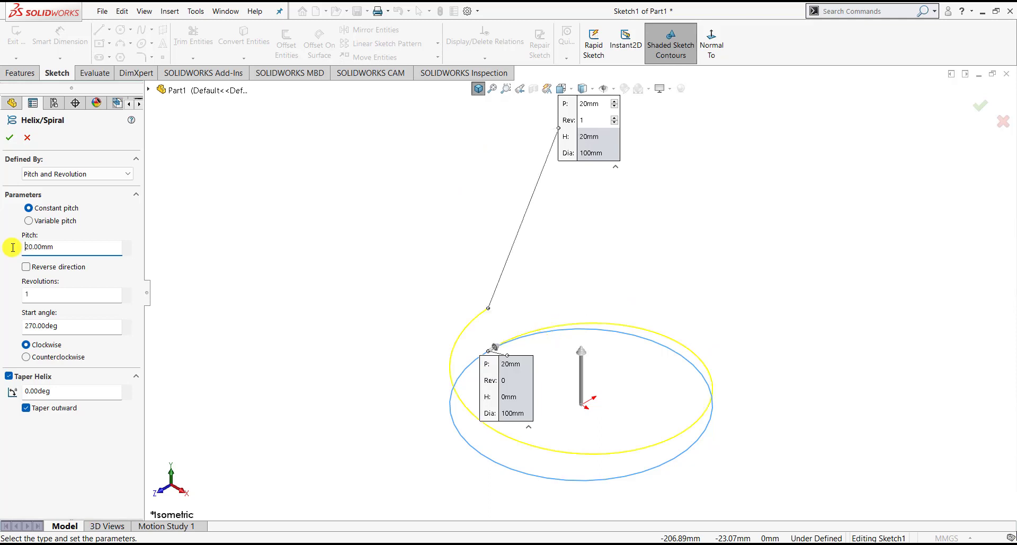
{"action": "left_click", "coordinate": [41, 295]}
{"action": "type", "text": "0"}
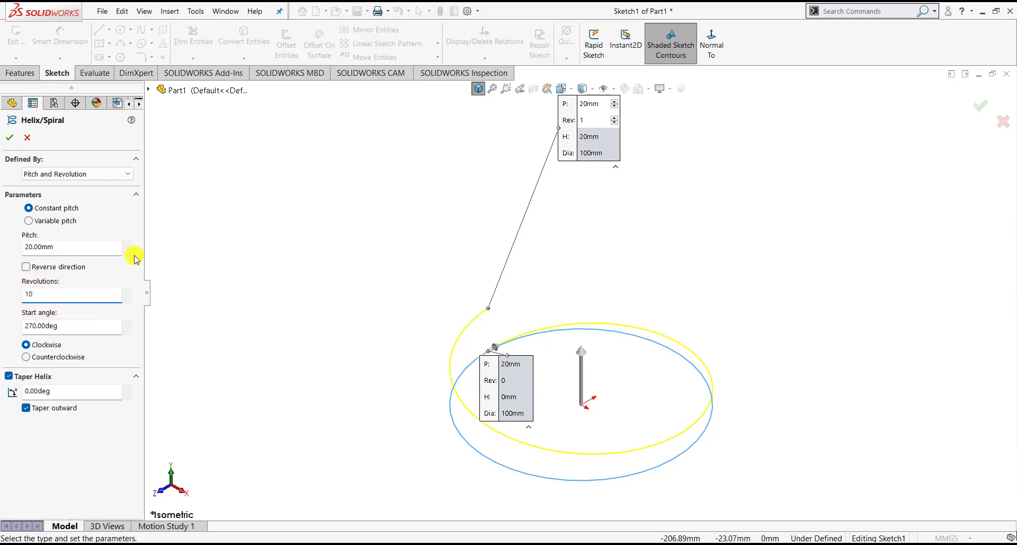
{"action": "left_click", "coordinate": [189, 231]}
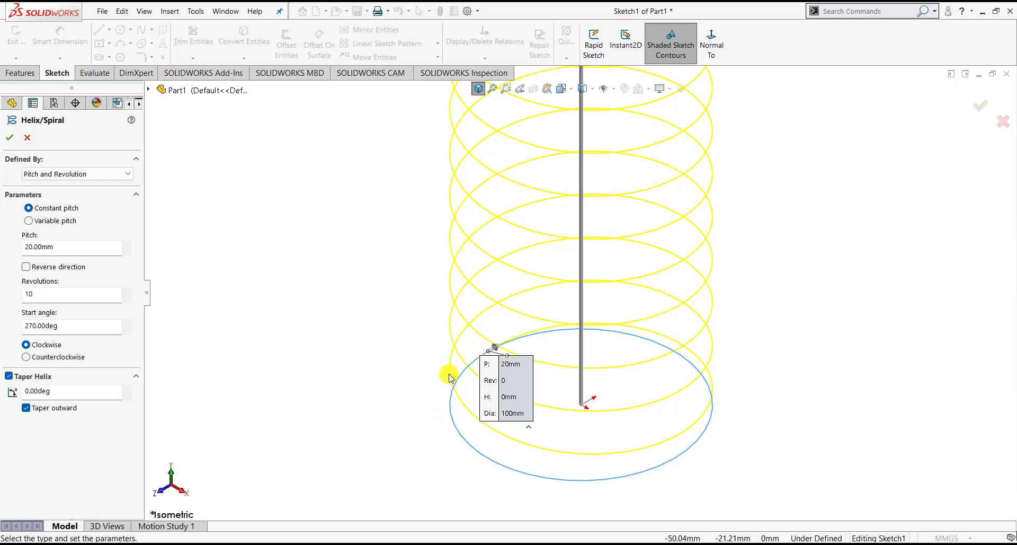
- Set the helix start angle to 0 degrees
{"action": "key", "text": "z"}
{"action": "key", "text": "z"}
{"action": "key", "text": "z"}
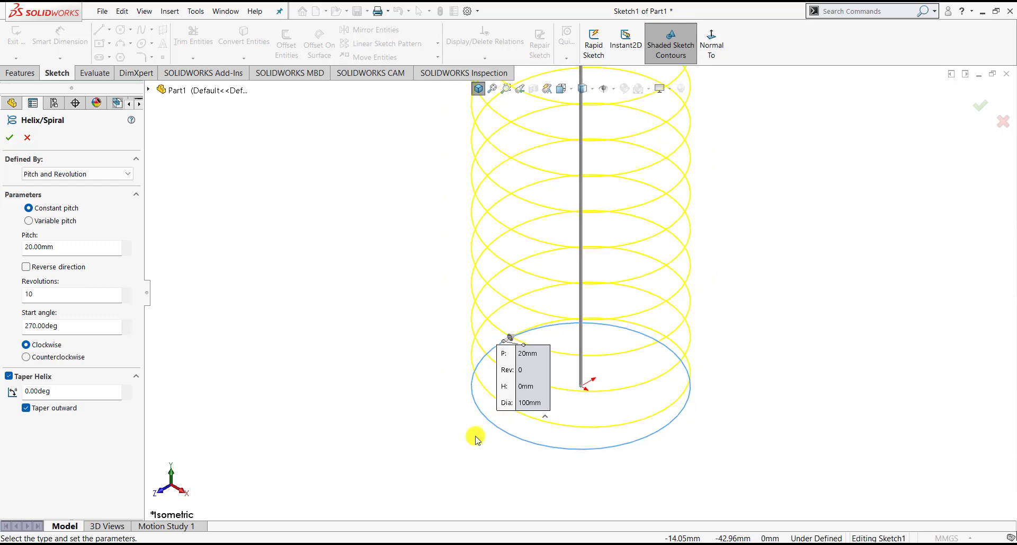
{"action": "scroll", "coordinate": [626, 180], "scroll_direction": "down", "scroll_amount": 1}
{"action": "scroll", "coordinate": [656, 175], "scroll_direction": "down", "scroll_amount": 1}
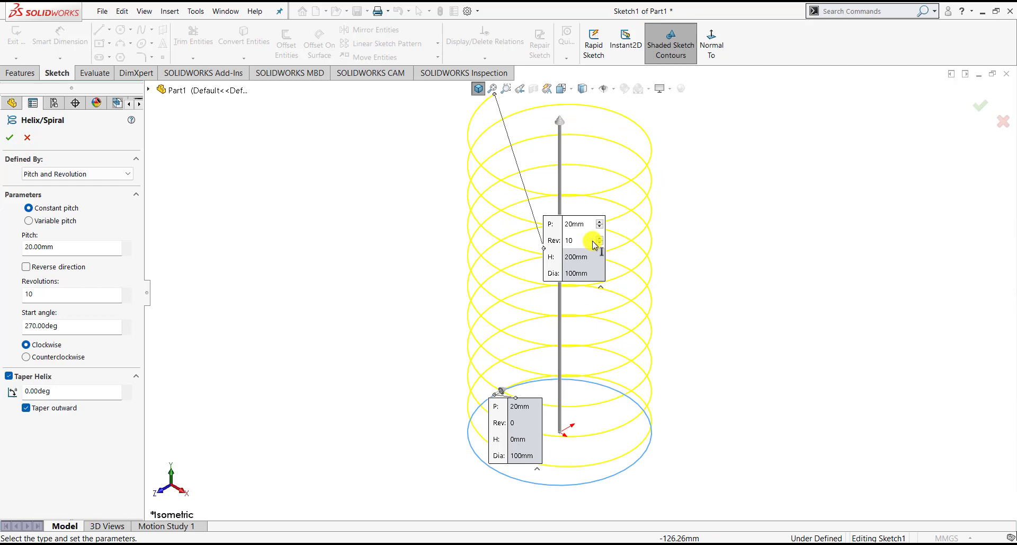
{"action": "left_click", "coordinate": [69, 329]}
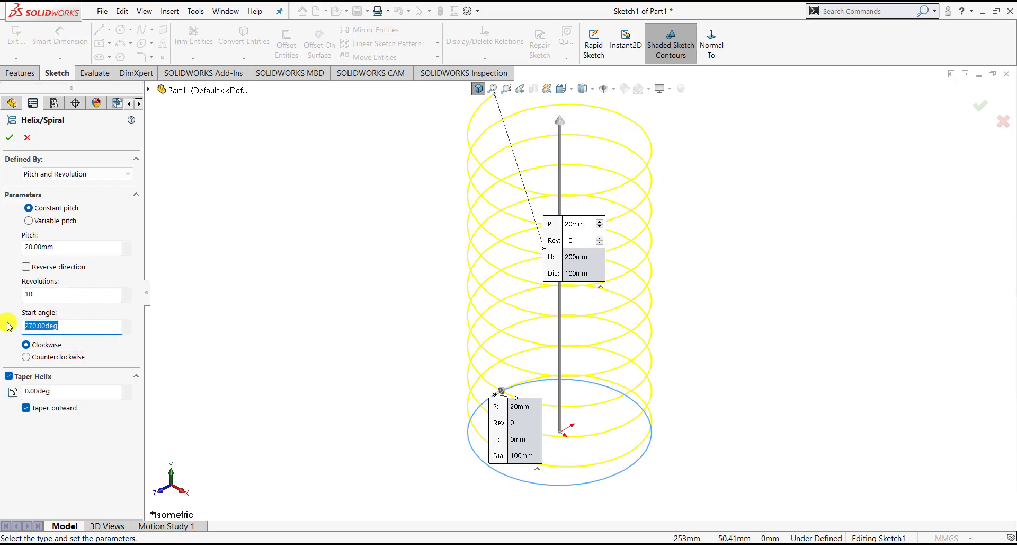
{"action": "type", "text": "0"}
{"action": "key", "text": "Return"}
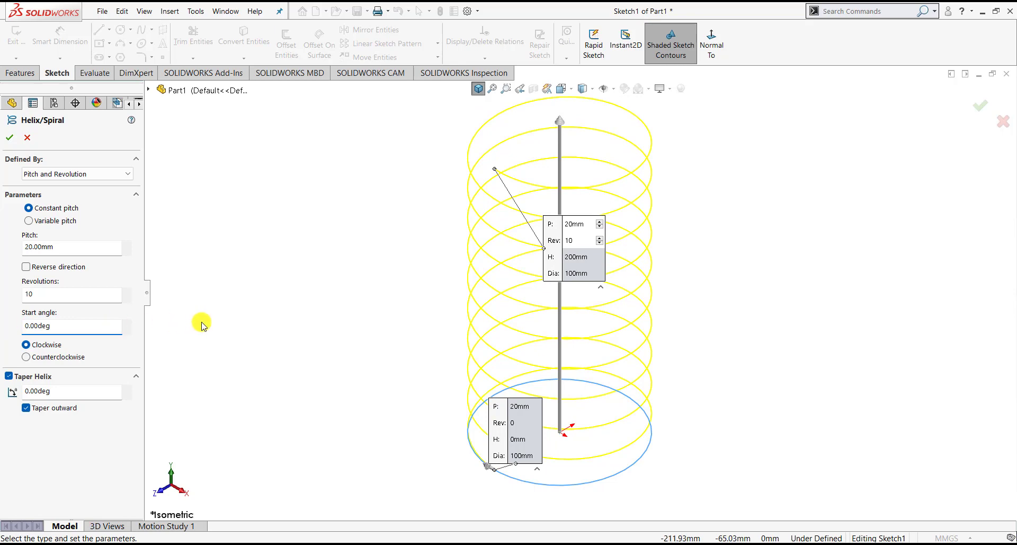
{"action": "left_click", "coordinate": [305, 306]}
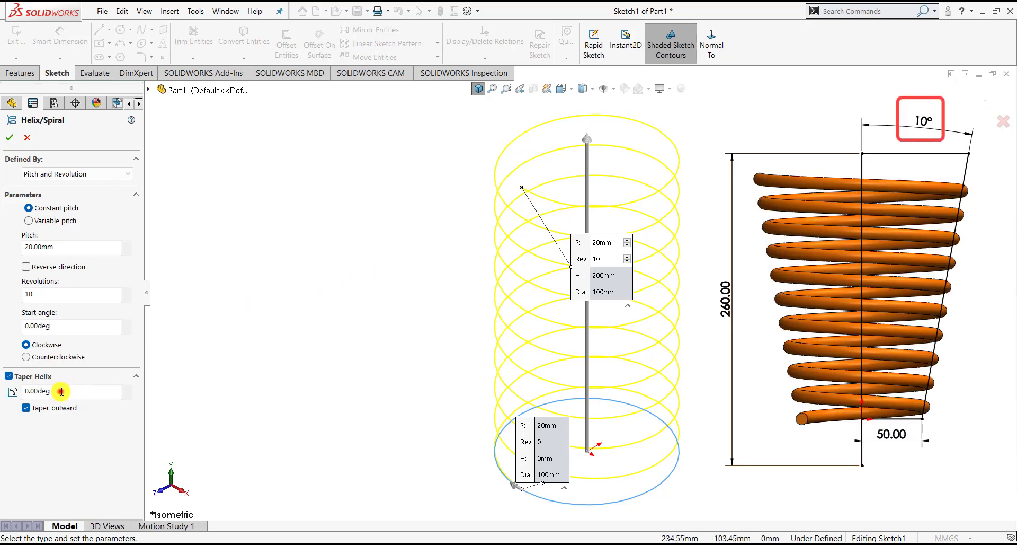
- Set the helix taper angle to 10 degrees with the taper outward, and finish the helix
{"action": "left_click_drag", "start_coordinate": [61, 391], "coordinate": [24, 391]}
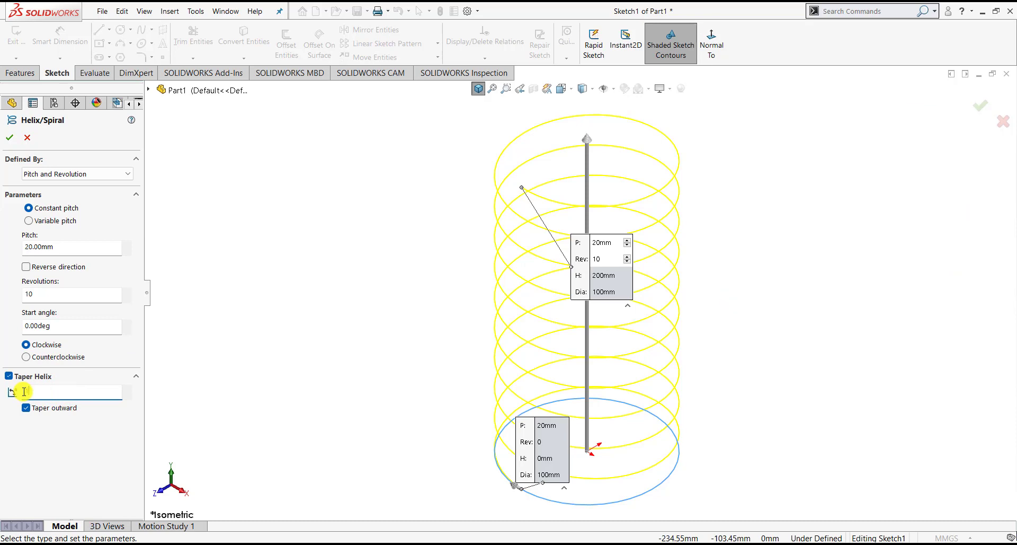
{"action": "type", "text": "10"}
{"action": "left_click", "coordinate": [229, 361]}
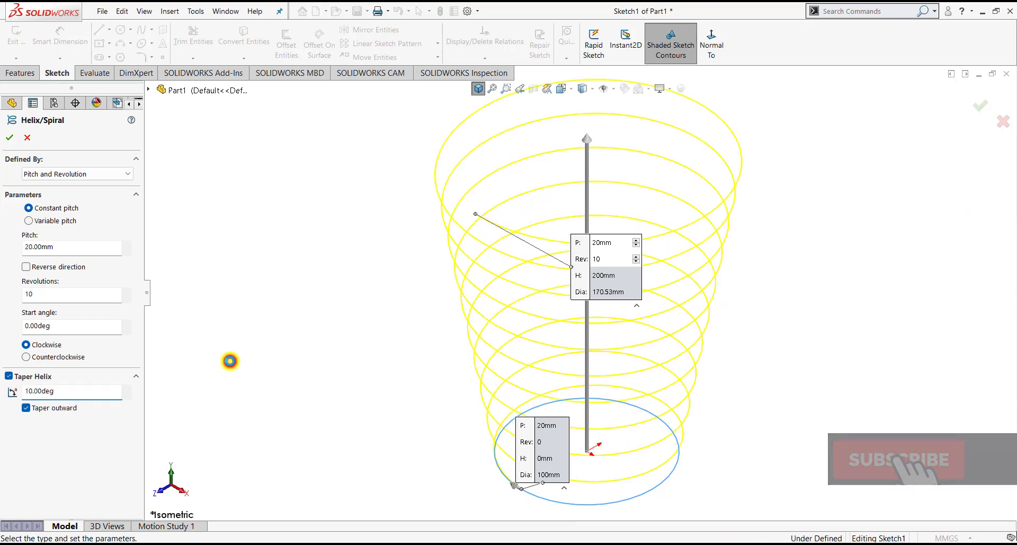
{"action": "key", "text": "f"}
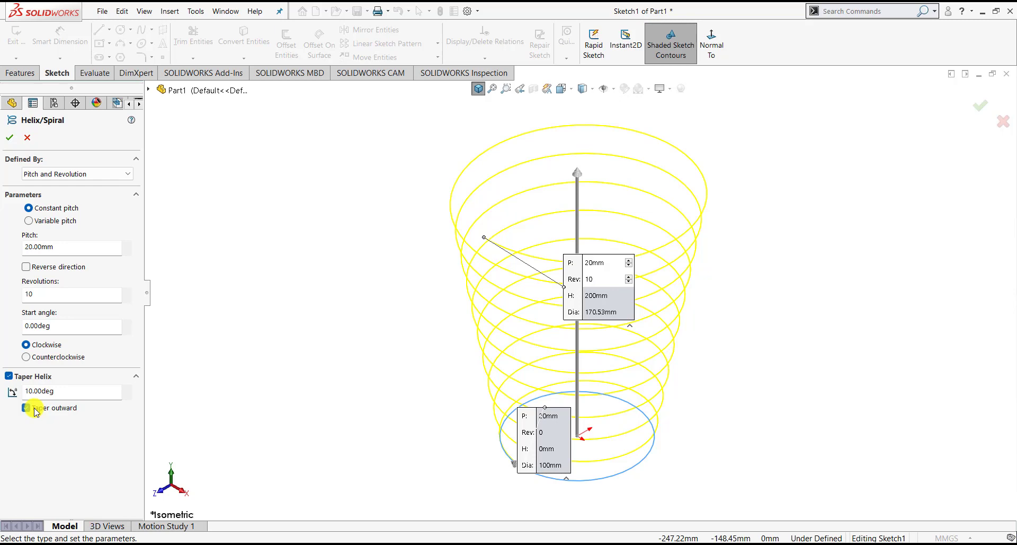
{"action": "left_click", "coordinate": [34, 409]}
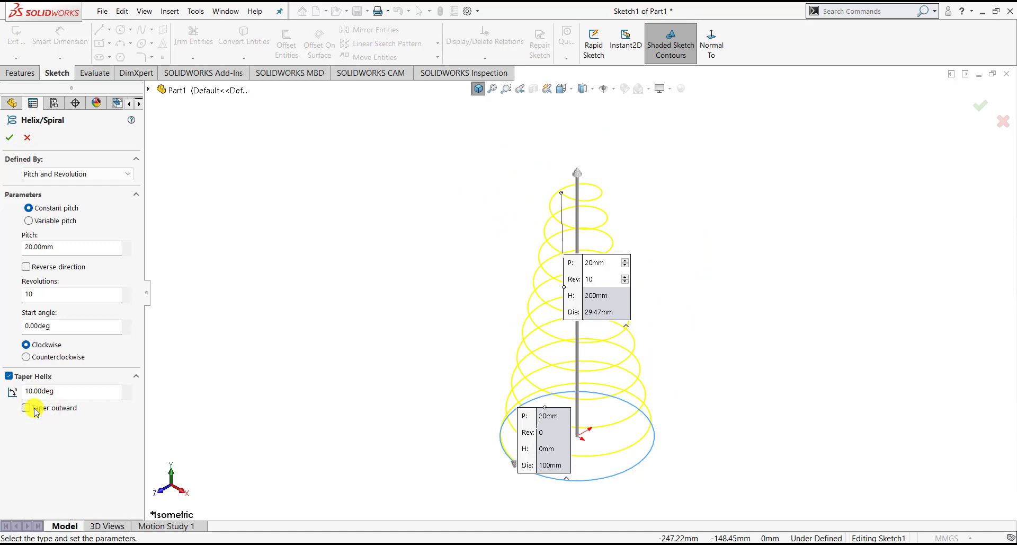
{"action": "left_click", "coordinate": [33, 409]}
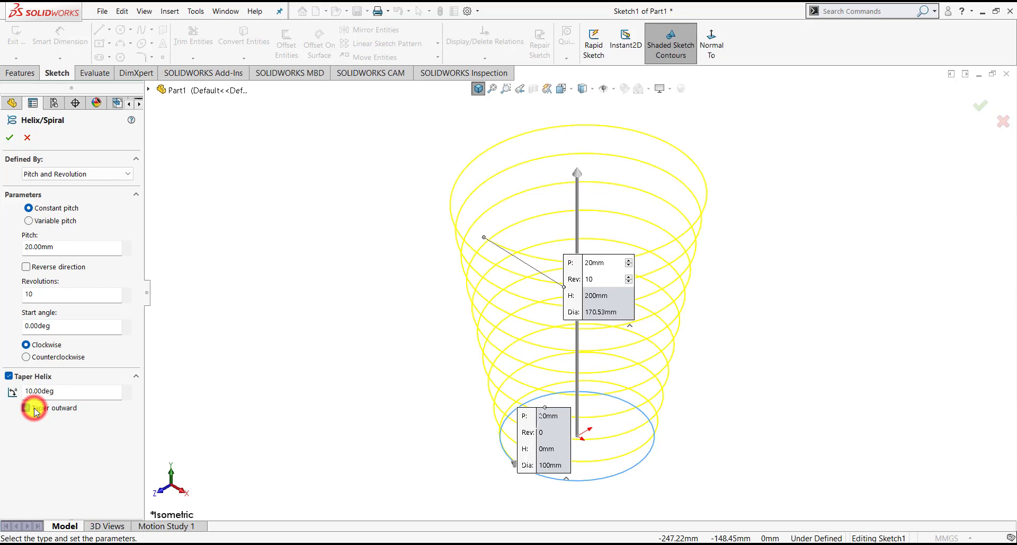
{"action": "left_click", "coordinate": [8, 140]}
{"action": "left_click", "coordinate": [254, 266]}
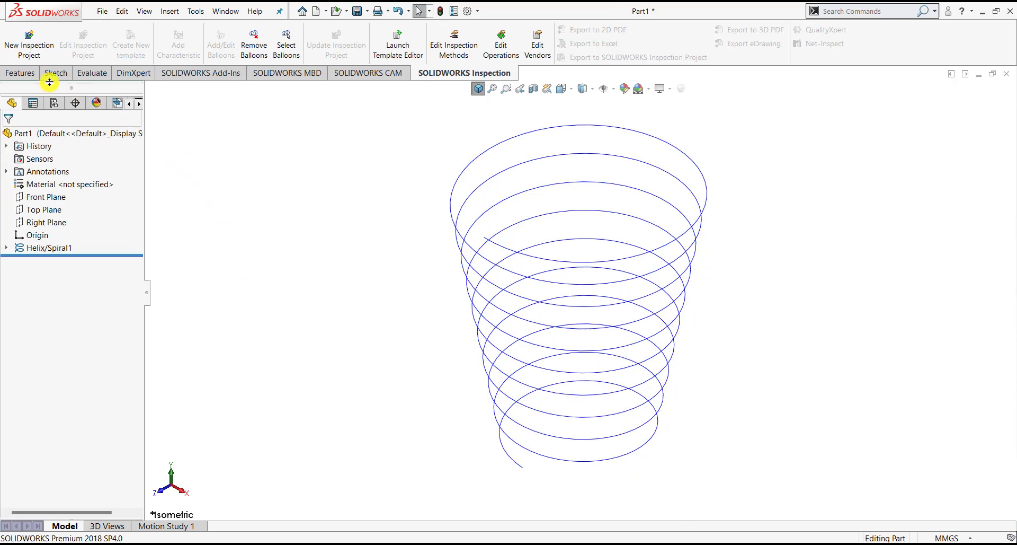
- Start a swept boss with a circular profile 5 mm in diameter and use the helix as its path
{"action": "left_click", "coordinate": [34, 76]}
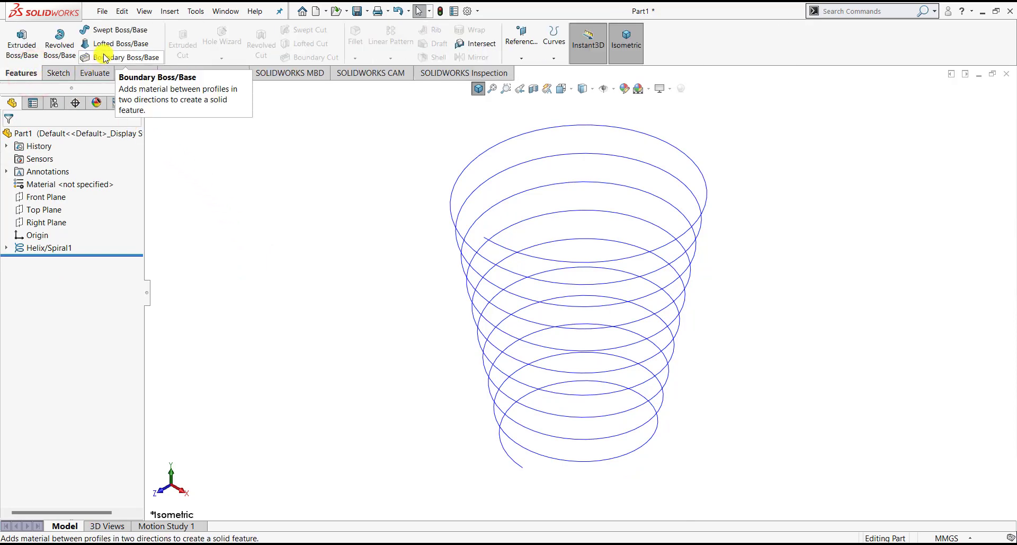
{"action": "left_click", "coordinate": [118, 31]}
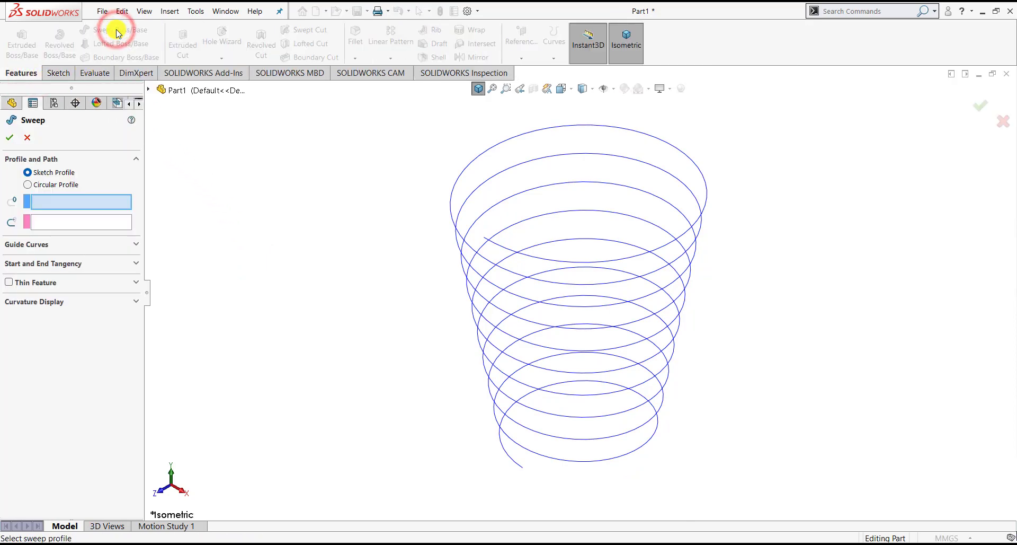
{"action": "left_click", "coordinate": [61, 187]}
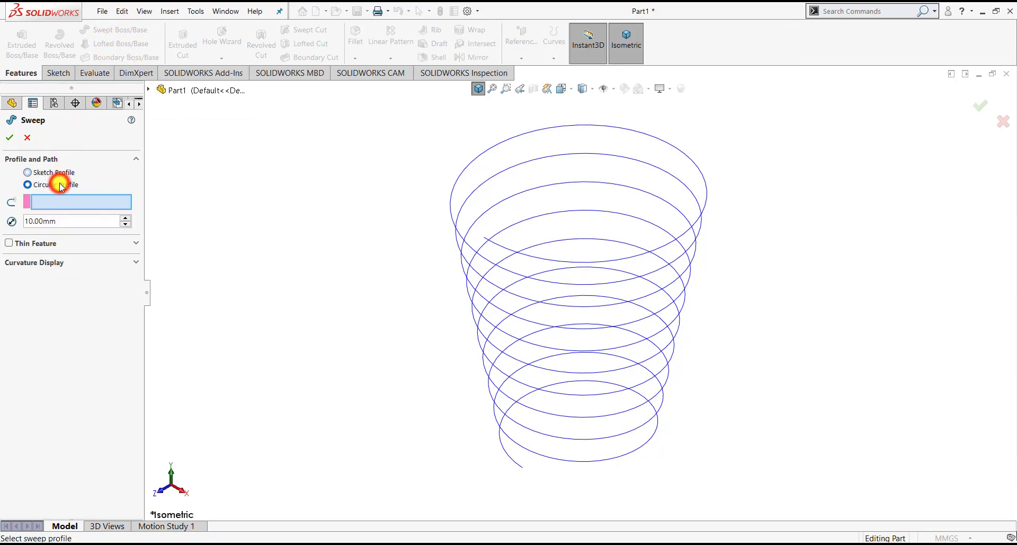
{"action": "double_click", "coordinate": [65, 220]}
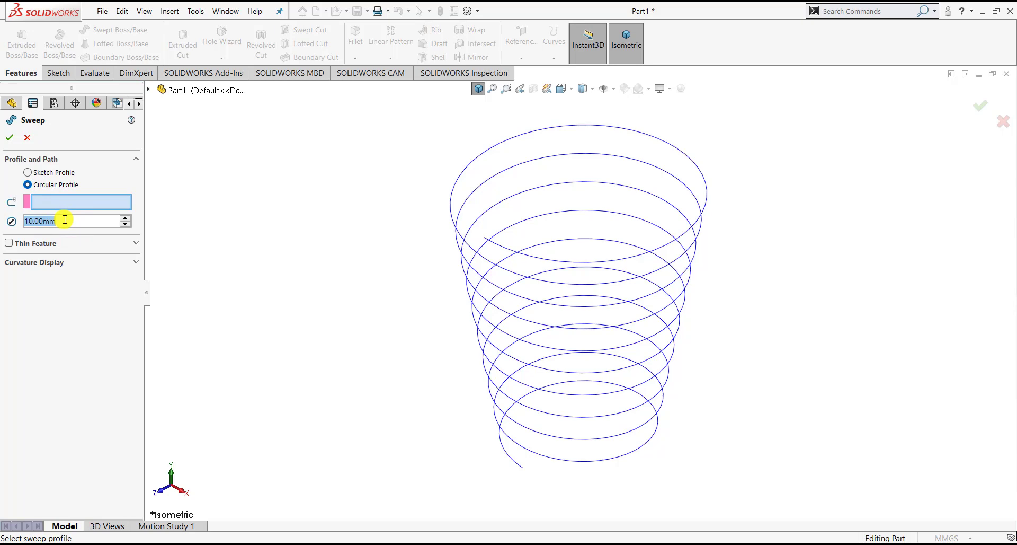
{"action": "type", "text": "5"}
{"action": "key", "text": "Return"}
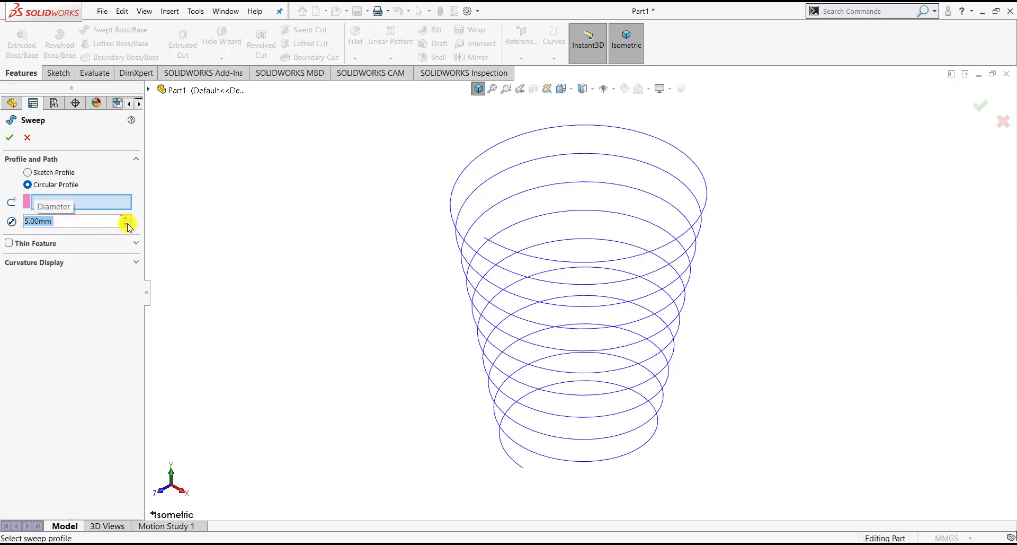
{"action": "left_click", "coordinate": [58, 203]}
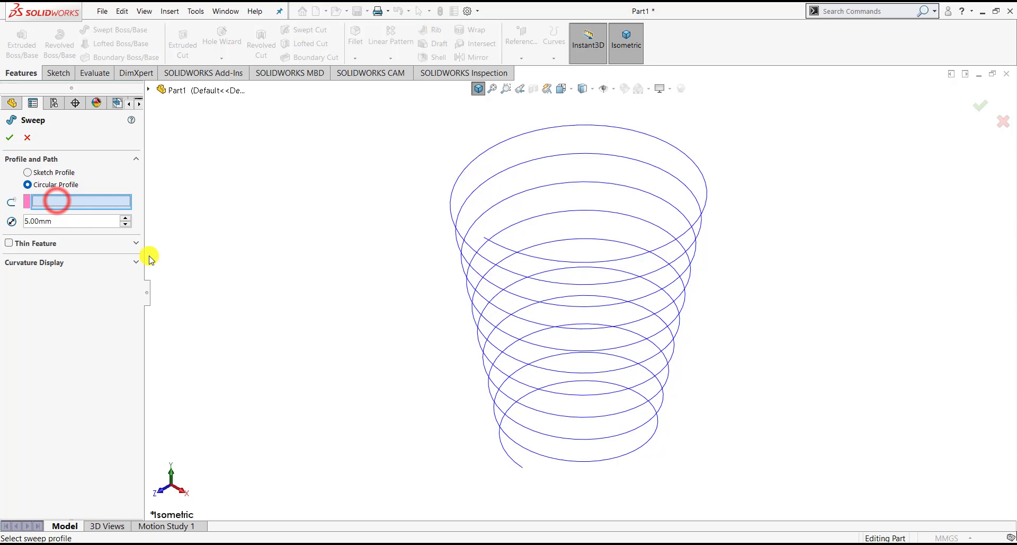
{"action": "left_click", "coordinate": [455, 184]}
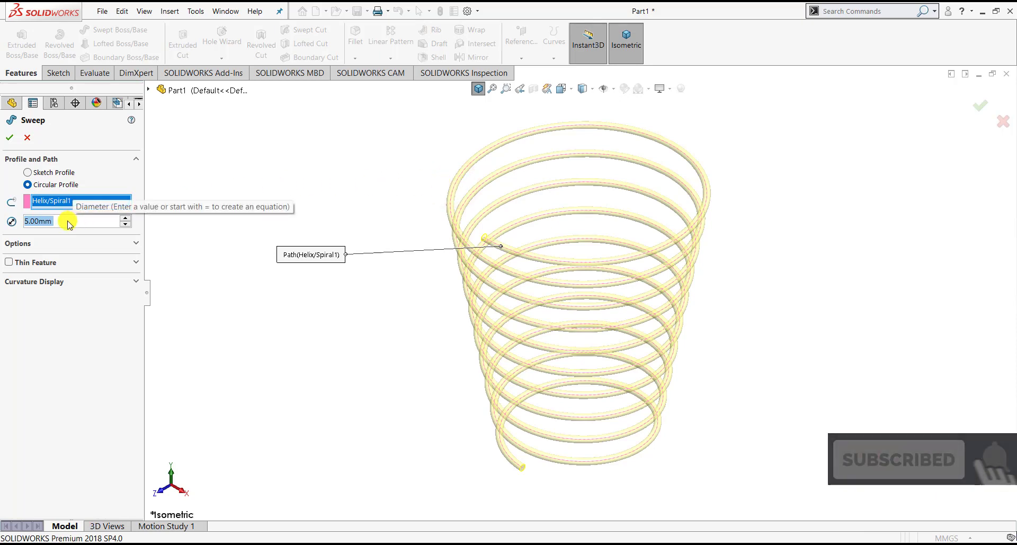
- Set the circular sweep profile's diameter to 10 mm and finish the sweep
{"action": "type", "text": "10"}
{"action": "key", "text": "Return"}
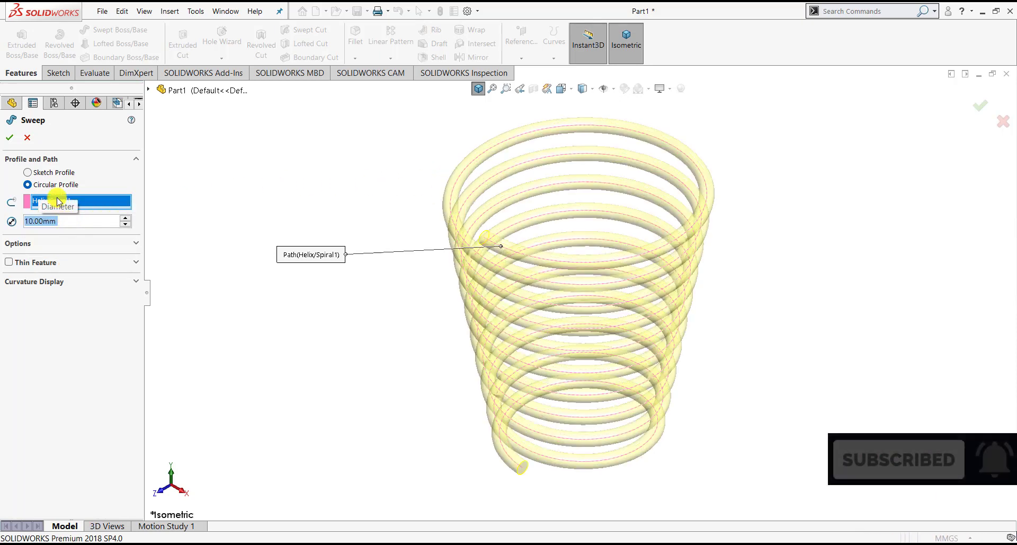
{"action": "left_click", "coordinate": [9, 137]}
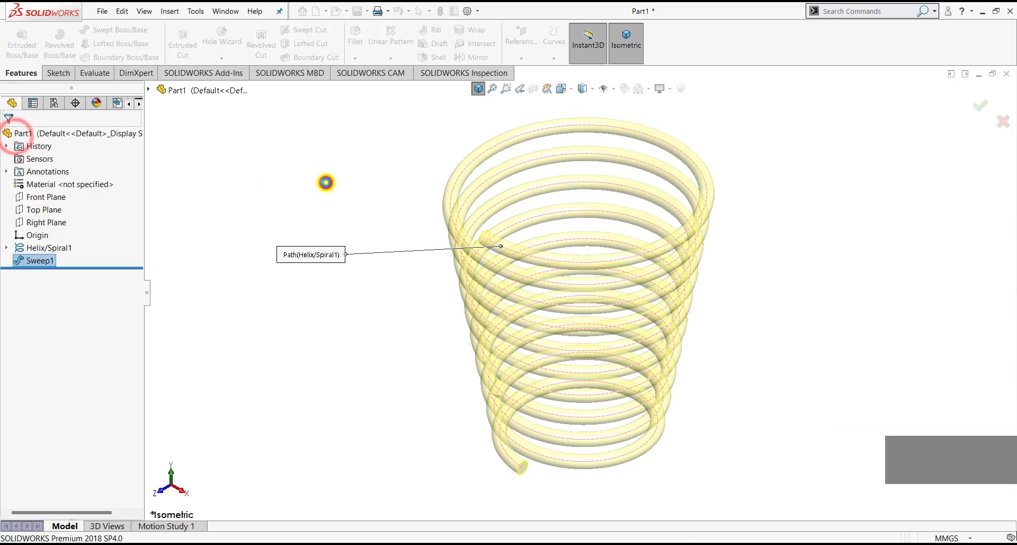
{"action": "left_click", "coordinate": [324, 182]}
- Hide the helix curve so that only the swept spring body is displayed
{"action": "scroll", "coordinate": [518, 157], "scroll_direction": "down", "scroll_amount": 2}
{"action": "scroll", "coordinate": [503, 196], "scroll_direction": "up", "scroll_amount": 1}
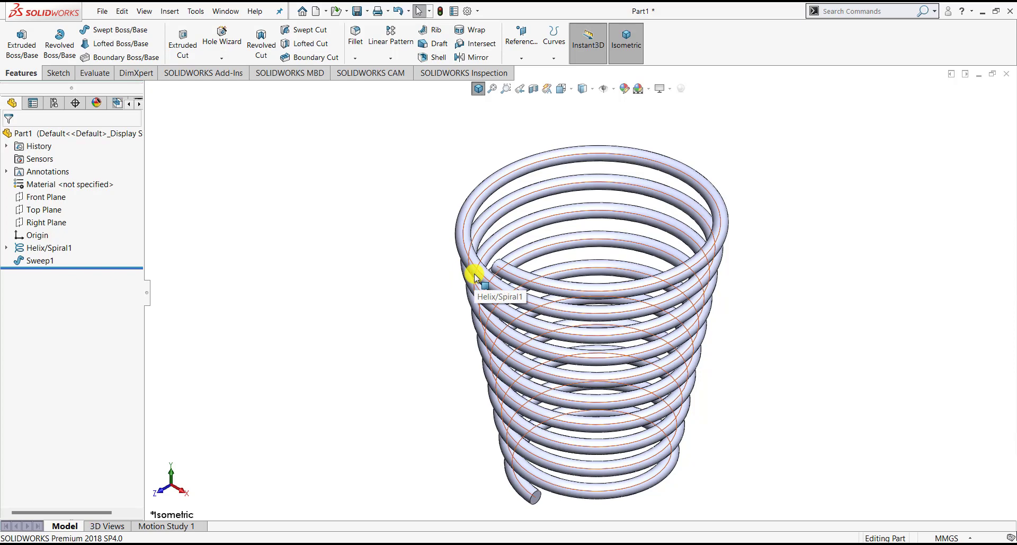
{"action": "left_click", "coordinate": [55, 248]}
{"action": "left_click", "coordinate": [62, 234]}
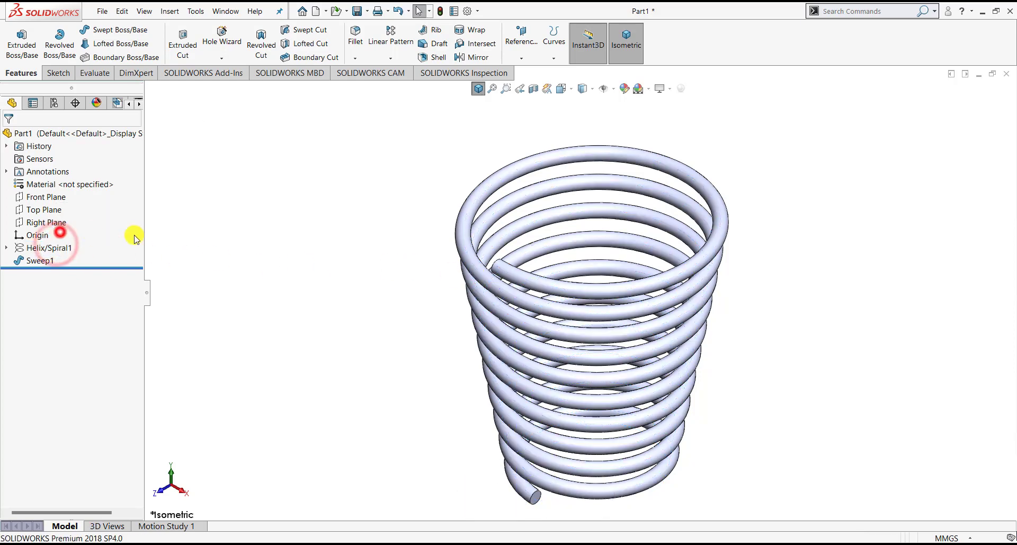
{"action": "left_click", "coordinate": [285, 234]}
- Apply an orange colour from the standard swatches to the spring's sweep feature
{"action": "left_click", "coordinate": [34, 261]}
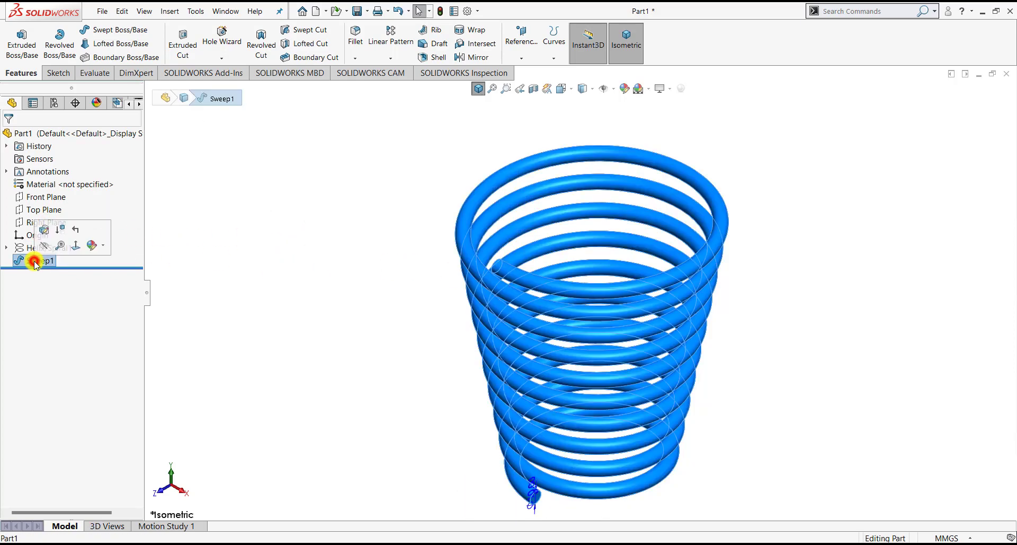
{"action": "left_click", "coordinate": [101, 243]}
{"action": "left_click", "coordinate": [106, 282]}
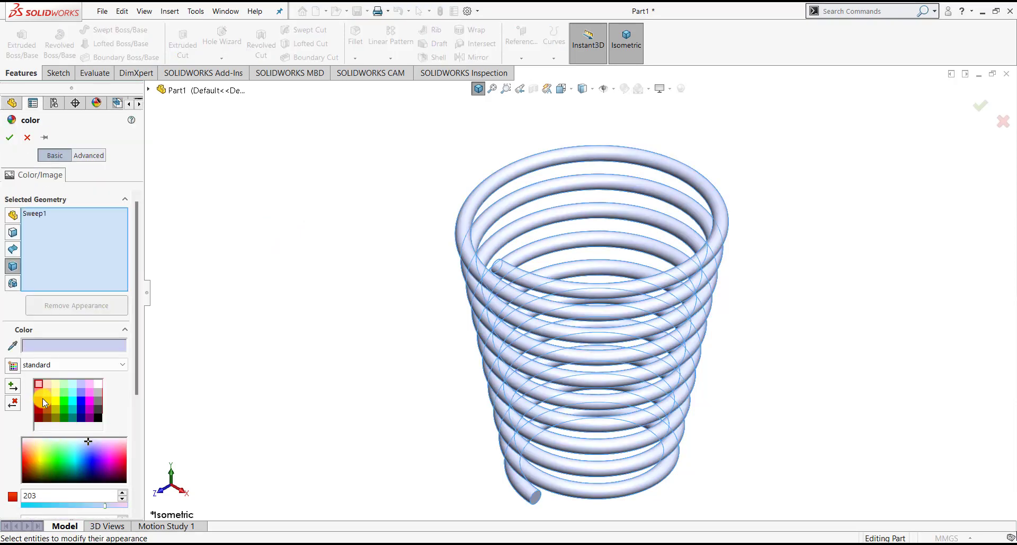
{"action": "left_click", "coordinate": [45, 399]}
{"action": "left_click", "coordinate": [9, 137]}
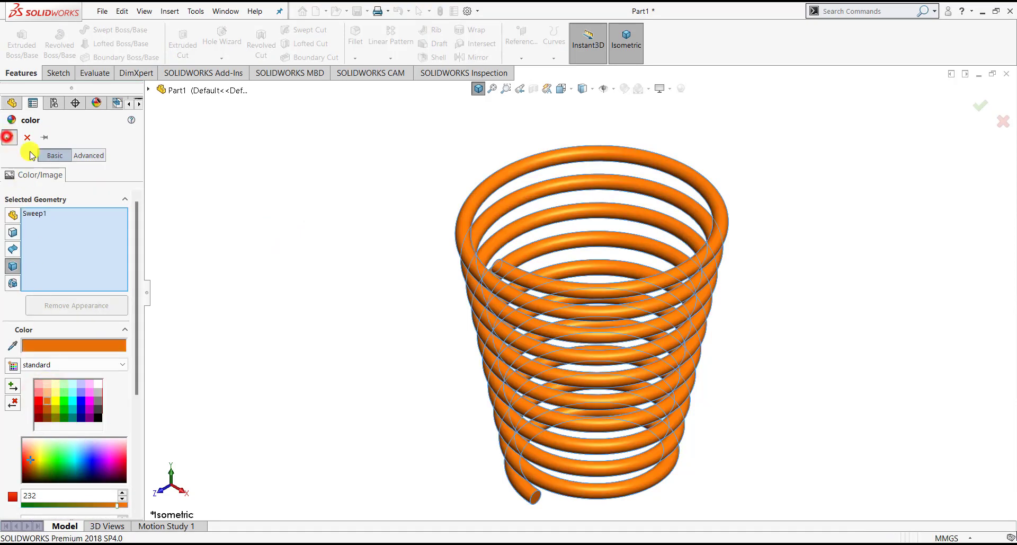
{"action": "left_click", "coordinate": [311, 238]}
{"action": "scroll", "coordinate": [617, 358], "scroll_direction": "down", "scroll_amount": 2}
{"action": "scroll", "coordinate": [710, 386], "scroll_direction": "up", "scroll_amount": 2}
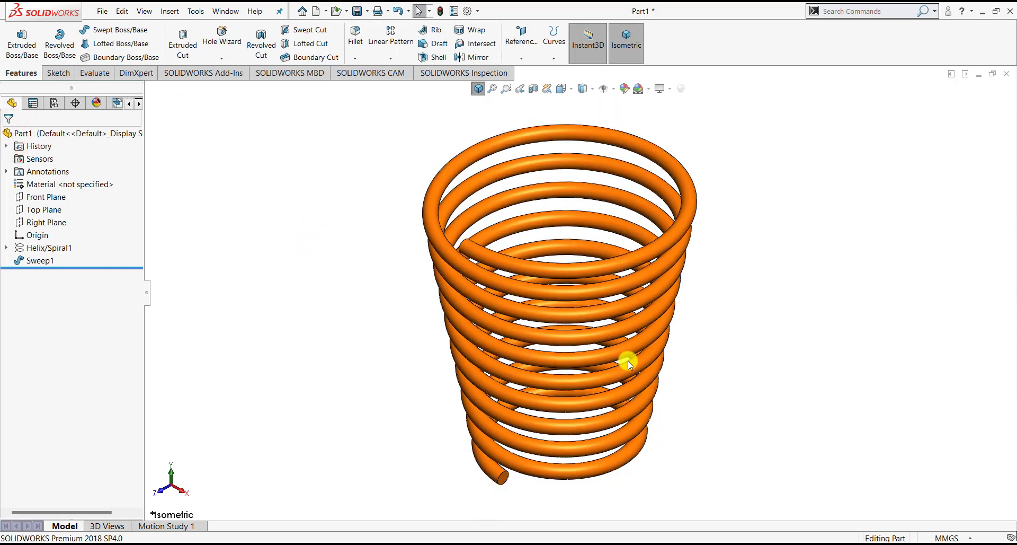